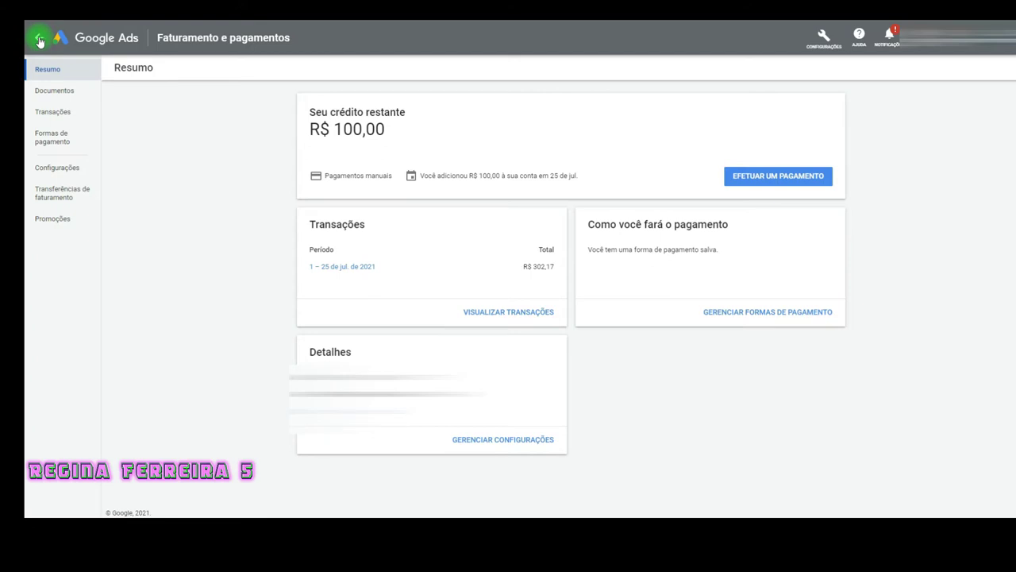
# Start a new campaign with the advertising goal "Aumentar o reconhecimento da marca com exibições de vídeos" and proceed to the video ad setup.
pyautogui.click(39, 41)
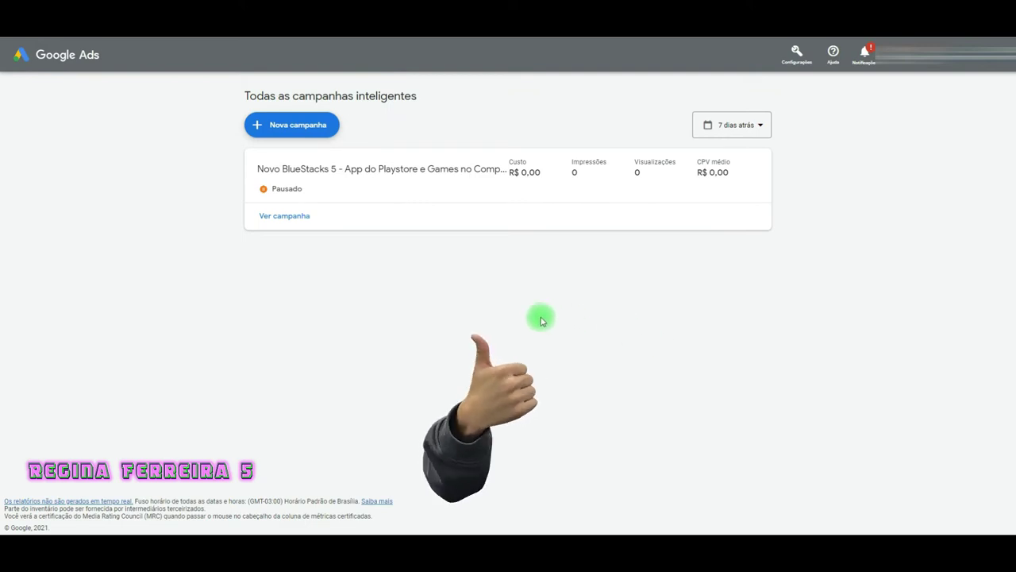
pyautogui.click(278, 129)
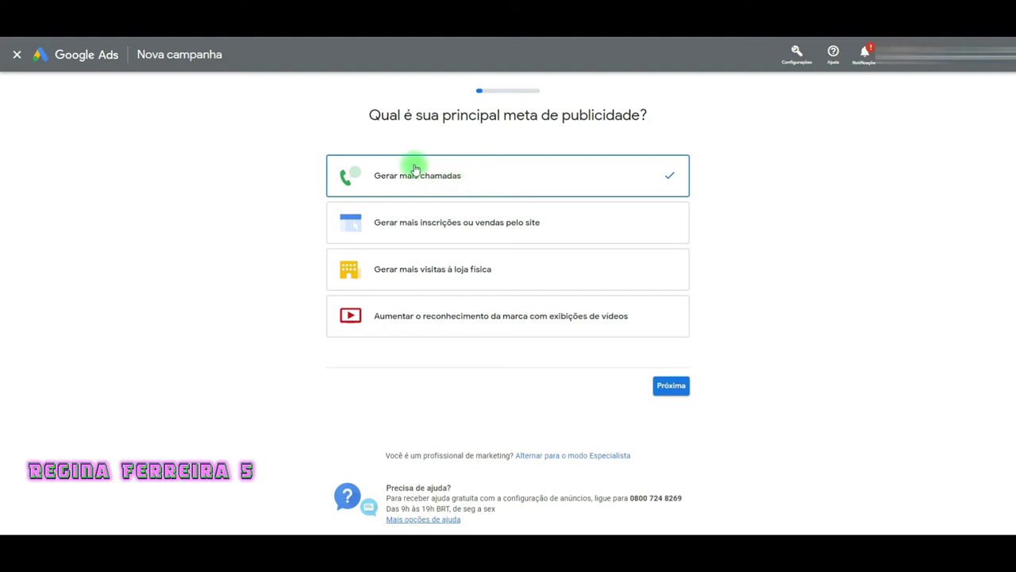
pyautogui.click(450, 227)
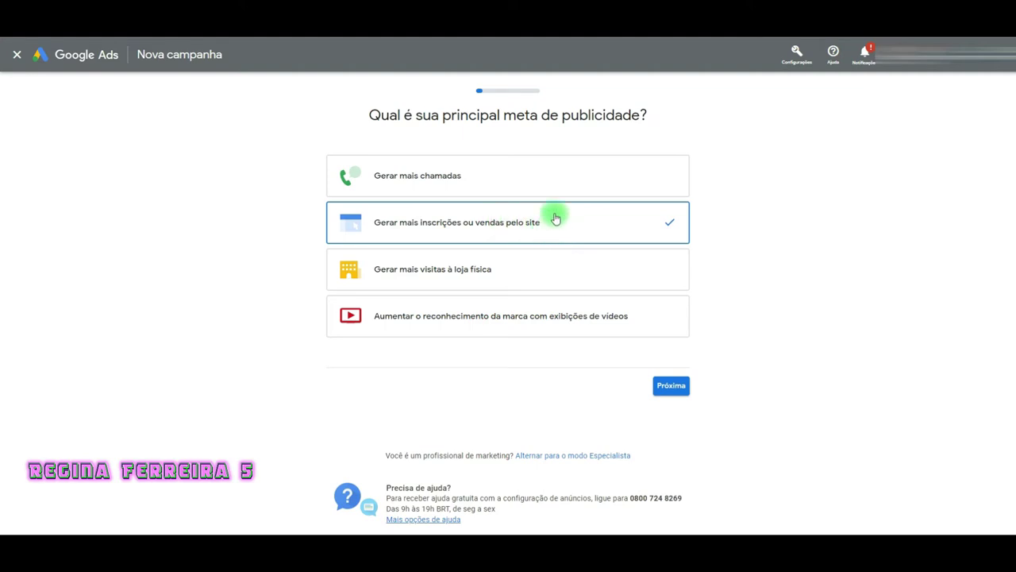
pyautogui.click(460, 274)
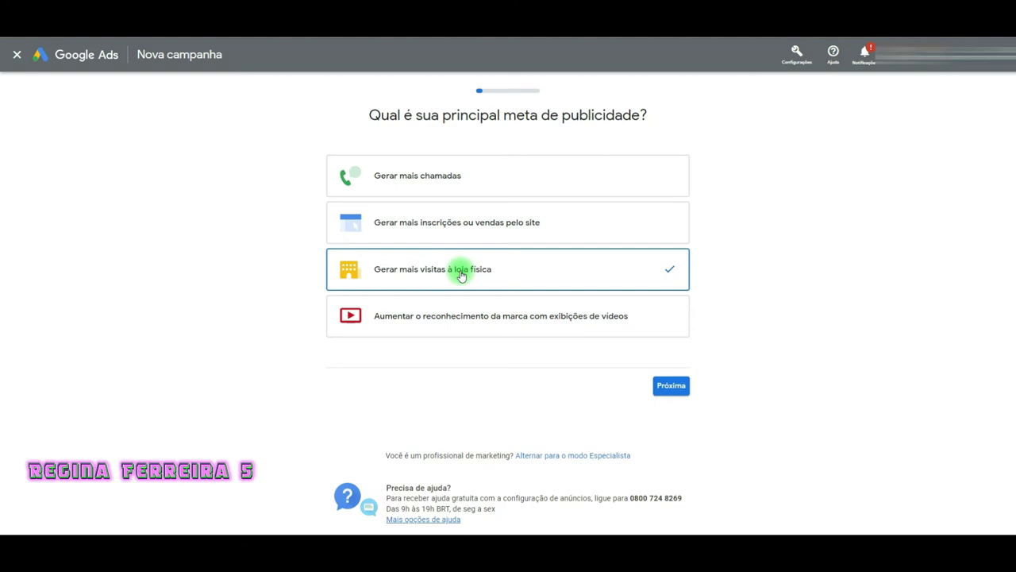
pyautogui.click(442, 323)
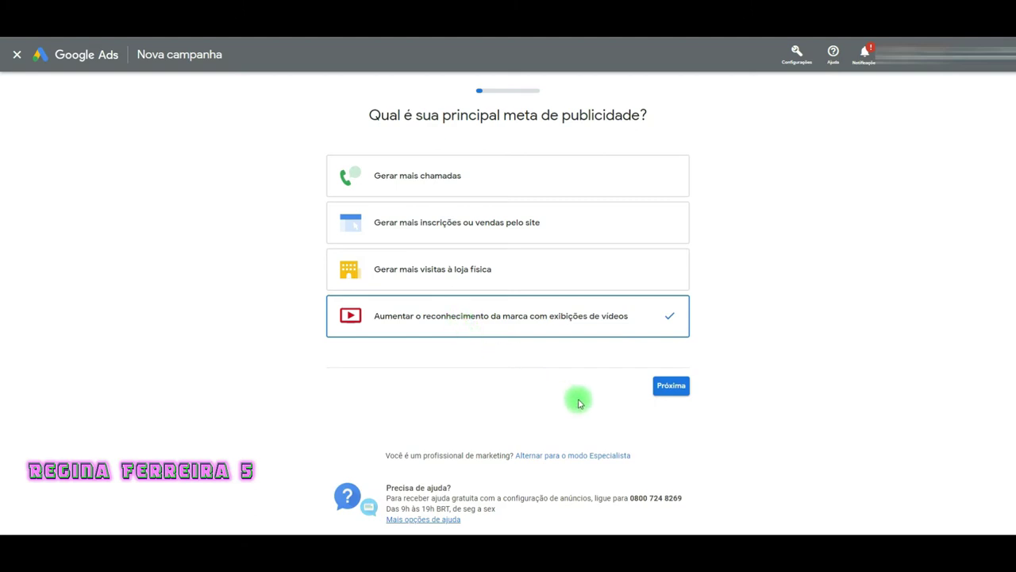
pyautogui.click(672, 387)
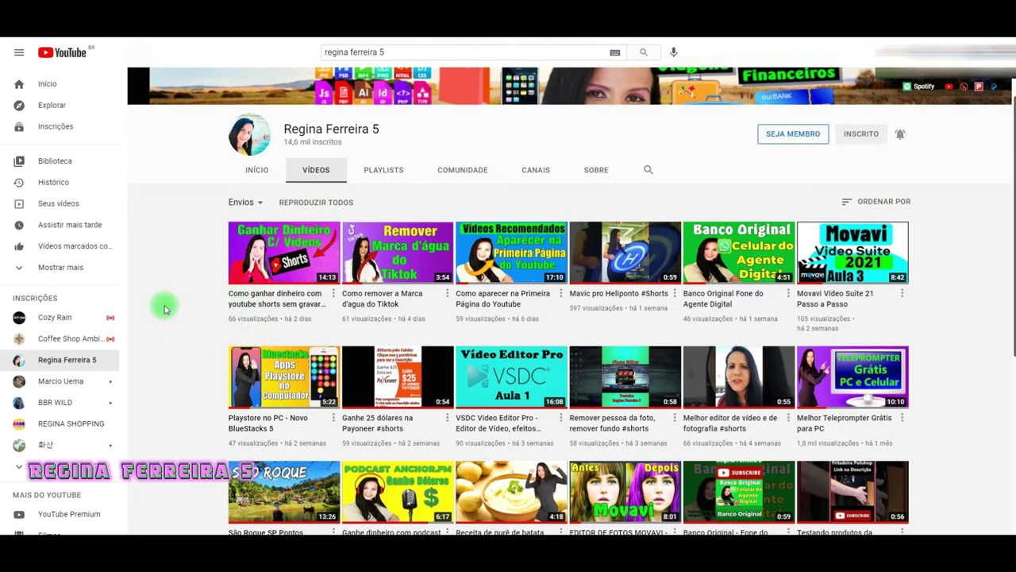
# Switch to YouTube and copy the share link of the video "Como ganhar dinheiro com youtube shorts sem gravar vídeos".
pyautogui.click(271, 267)
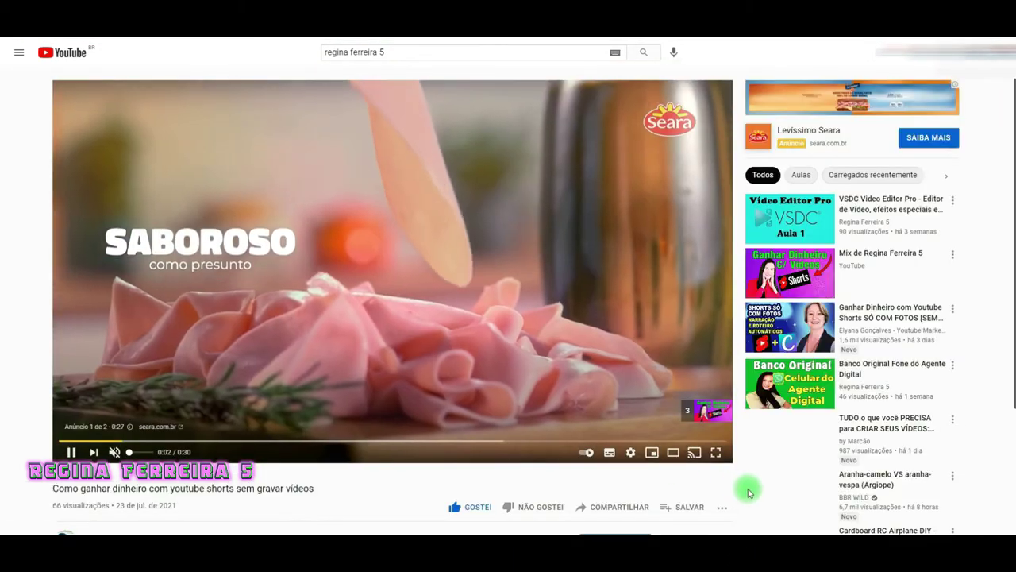
pyautogui.scroll(-2, 597, 379)
pyautogui.scroll(-1, 597, 379)
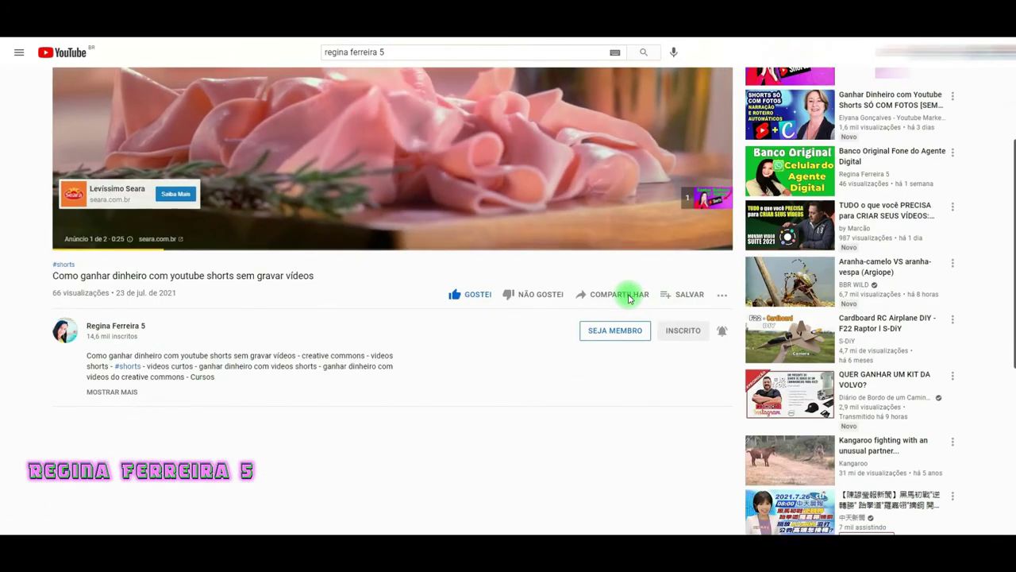
pyautogui.click(617, 295)
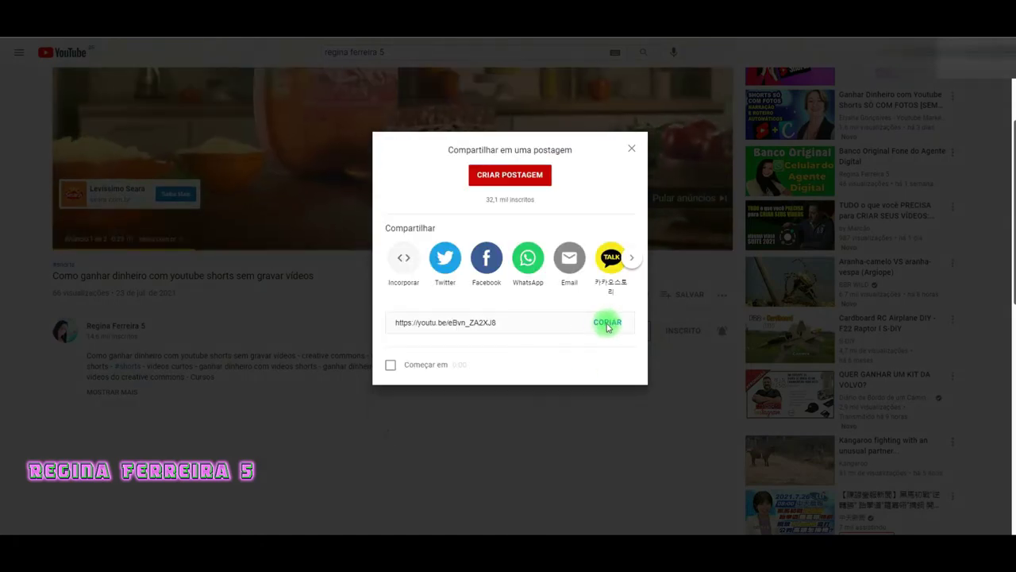
pyautogui.click(608, 324)
pyautogui.hotkey('ctrl', 'c')
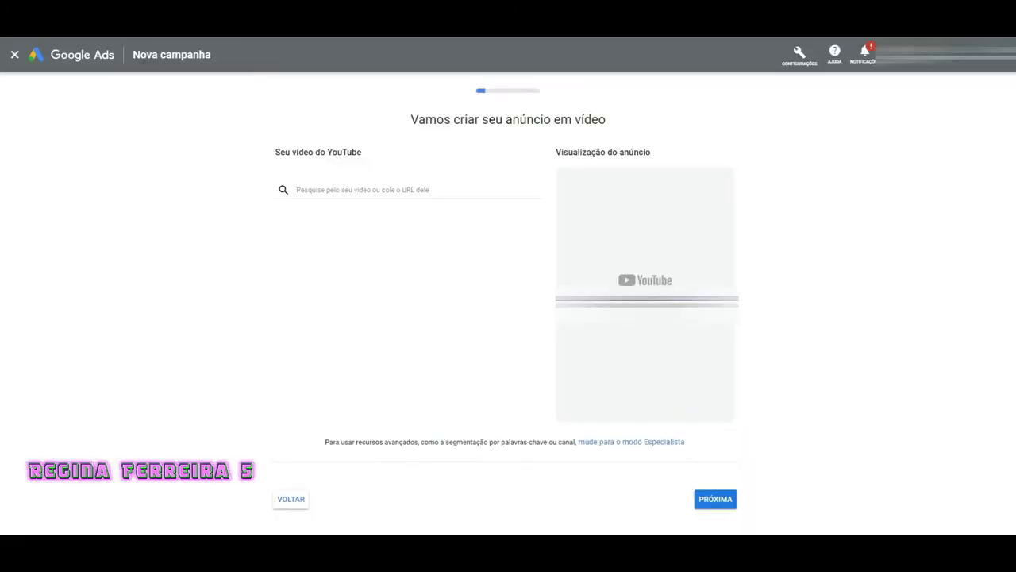
# Back in Google Ads, paste the copied link to use that YouTube video in the ad.
pyautogui.click(309, 188)
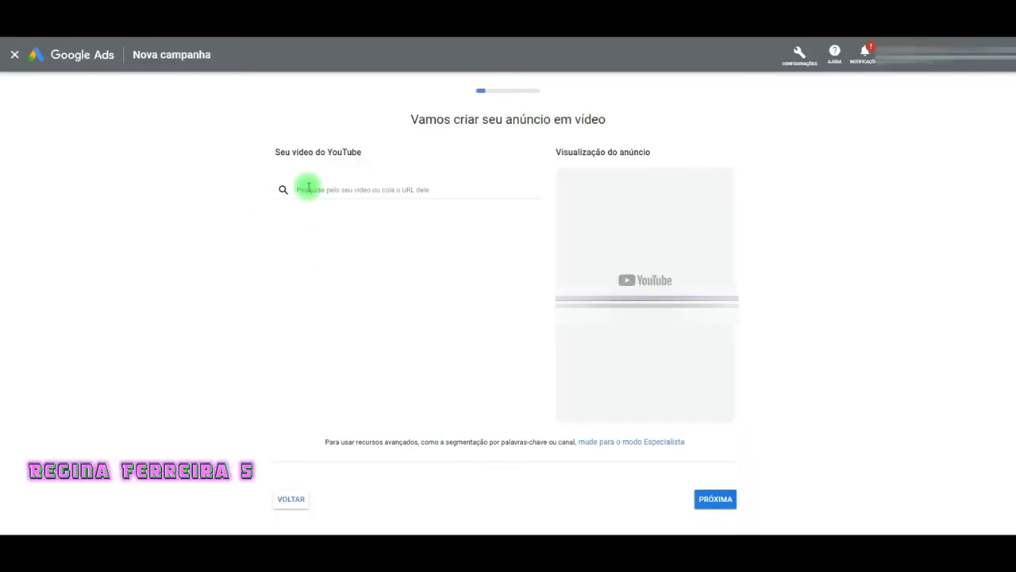
pyautogui.rightClick(311, 190)
pyautogui.click(334, 274)
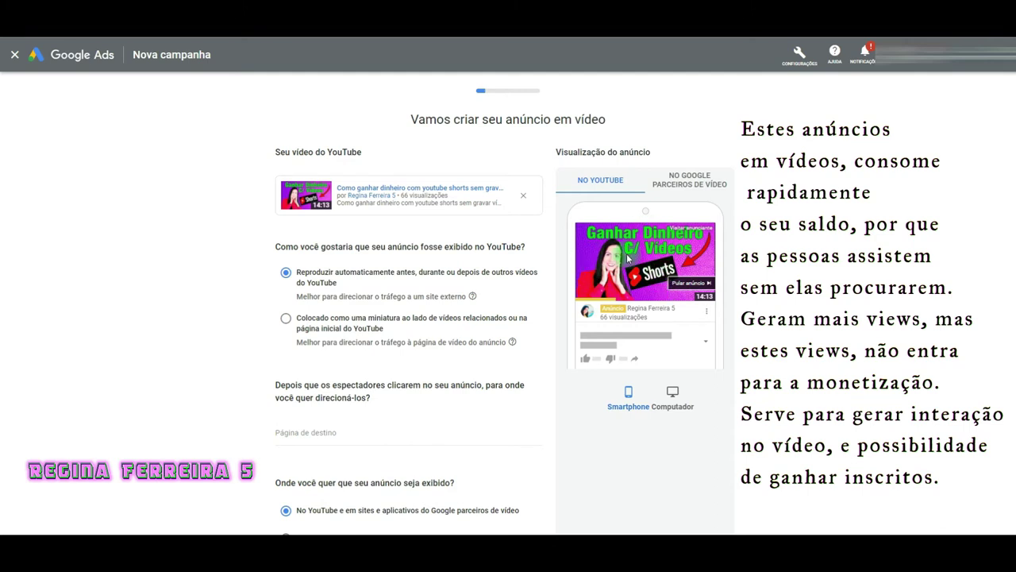
# Compare the two YouTube ad formats and choose the thumbnail placed beside related videos or on the YouTube home page.
pyautogui.click(287, 321)
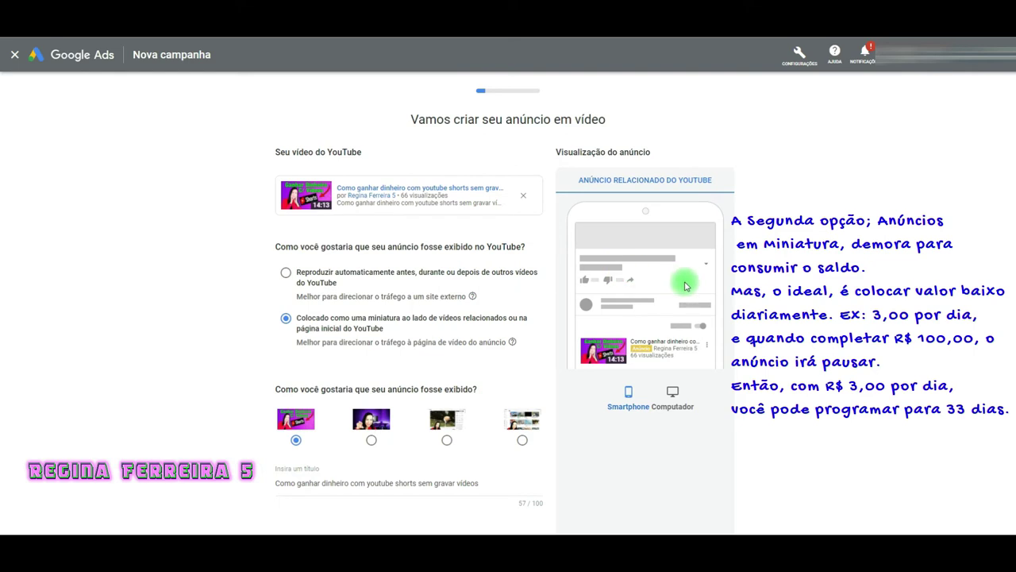
pyautogui.click(286, 272)
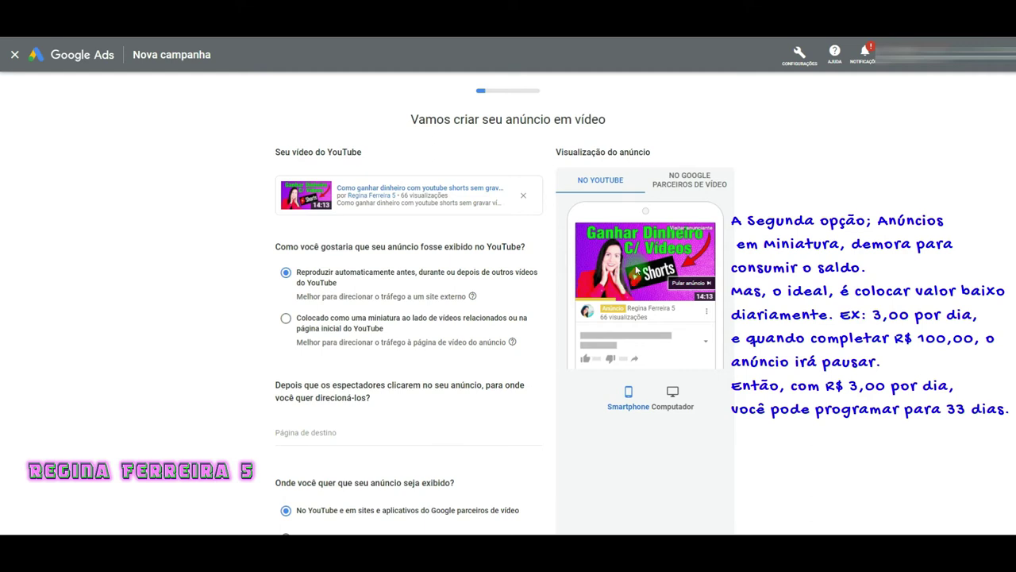
pyautogui.click(285, 321)
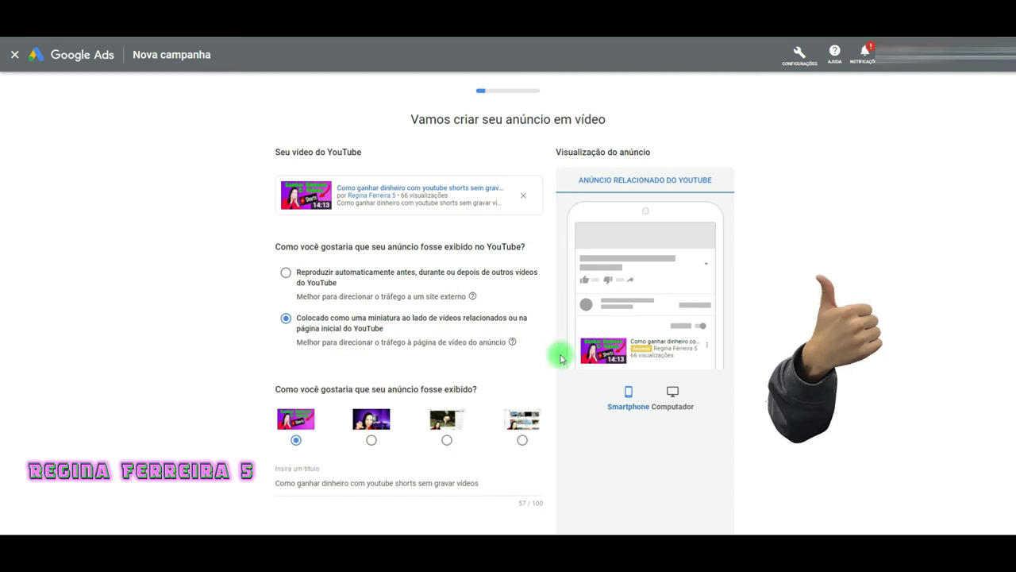
# Reuse the start of the ad title as description line 1, reading "Como ganhar dinheiro com youtube".
pyautogui.scroll(-1, 524, 385)
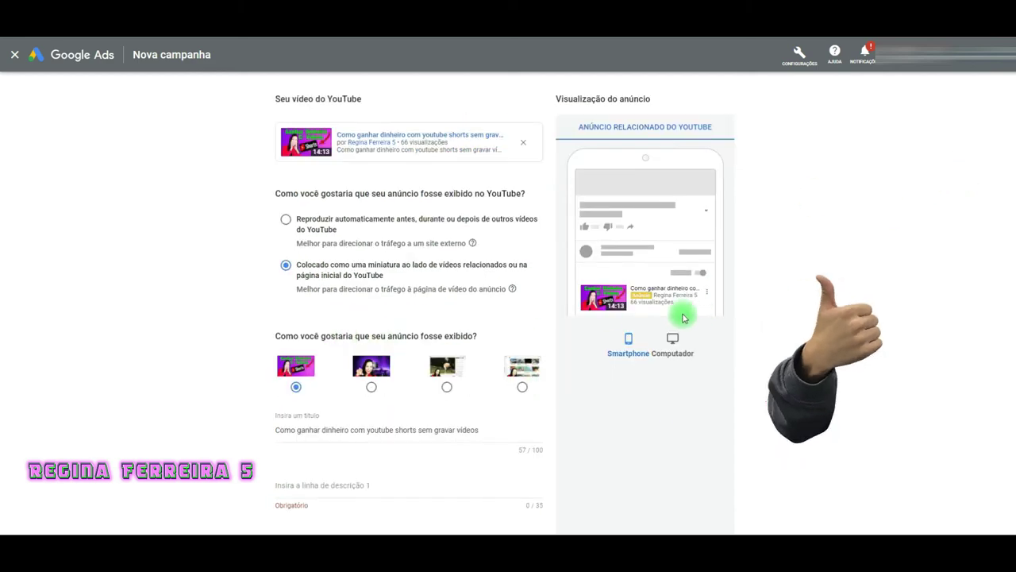
pyautogui.scroll(-3, 508, 397)
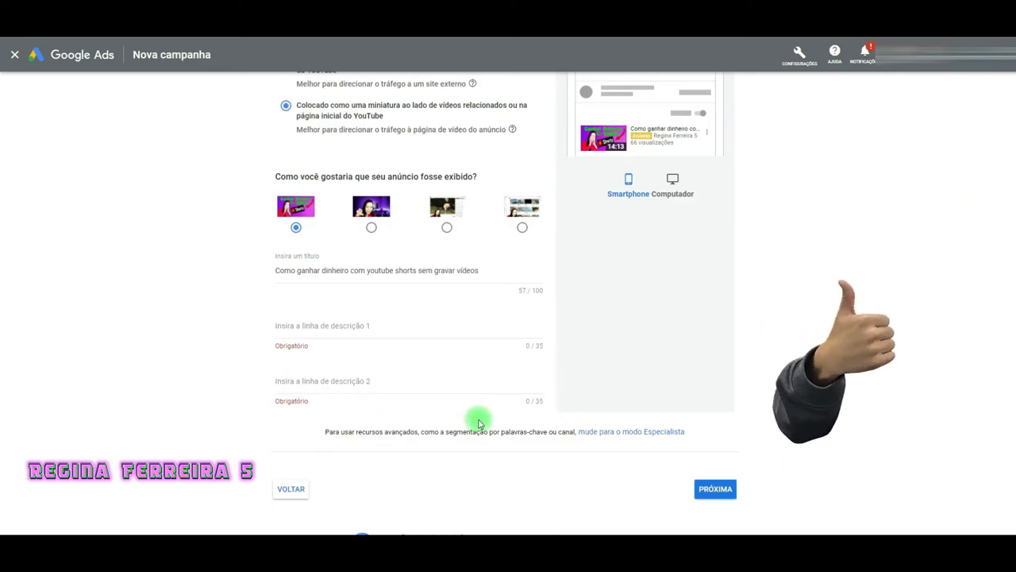
pyautogui.scroll(2, 412, 369)
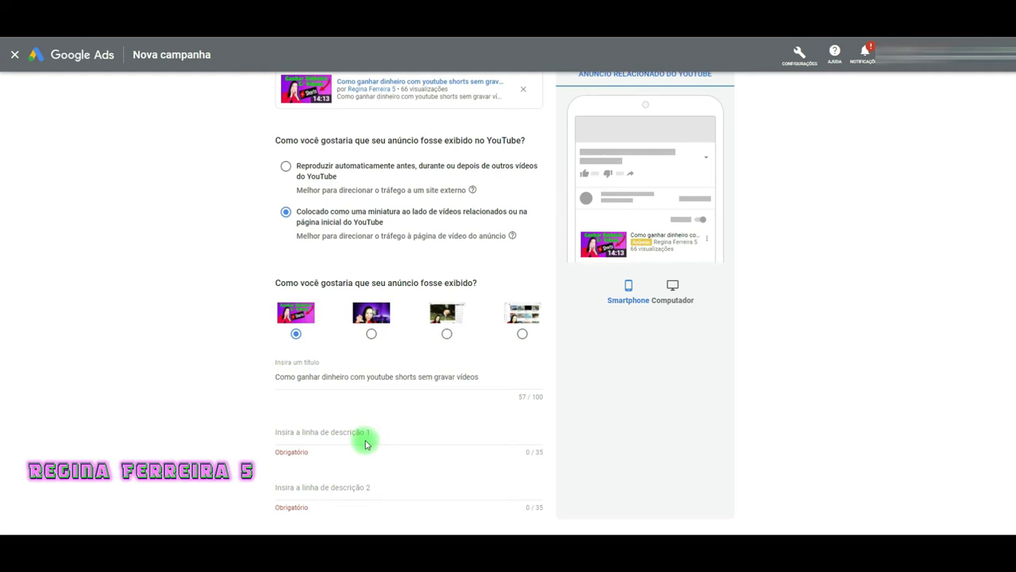
pyautogui.scroll(-1, 363, 442)
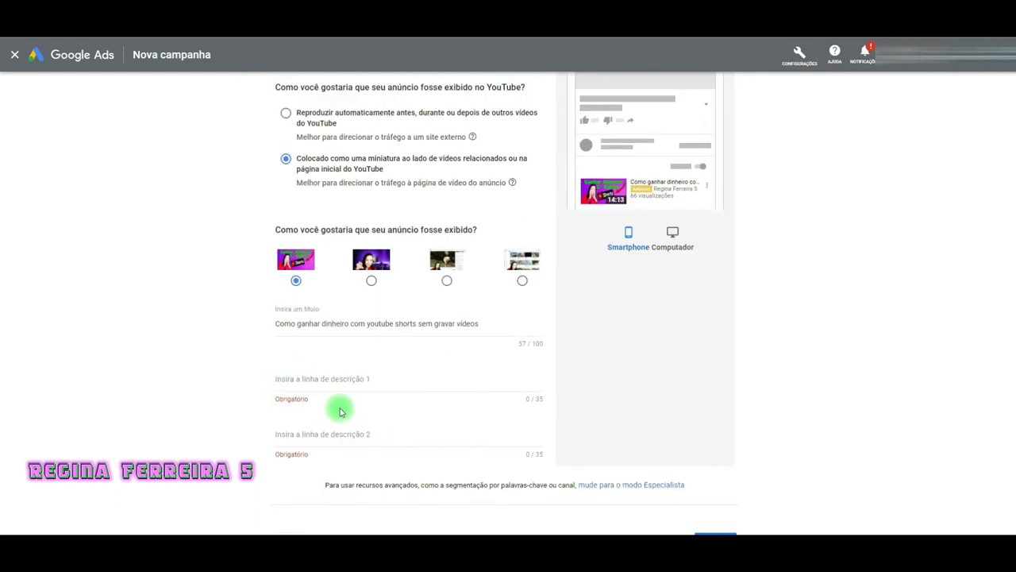
pyautogui.moveTo(277, 324); pyautogui.dragTo(483, 324)
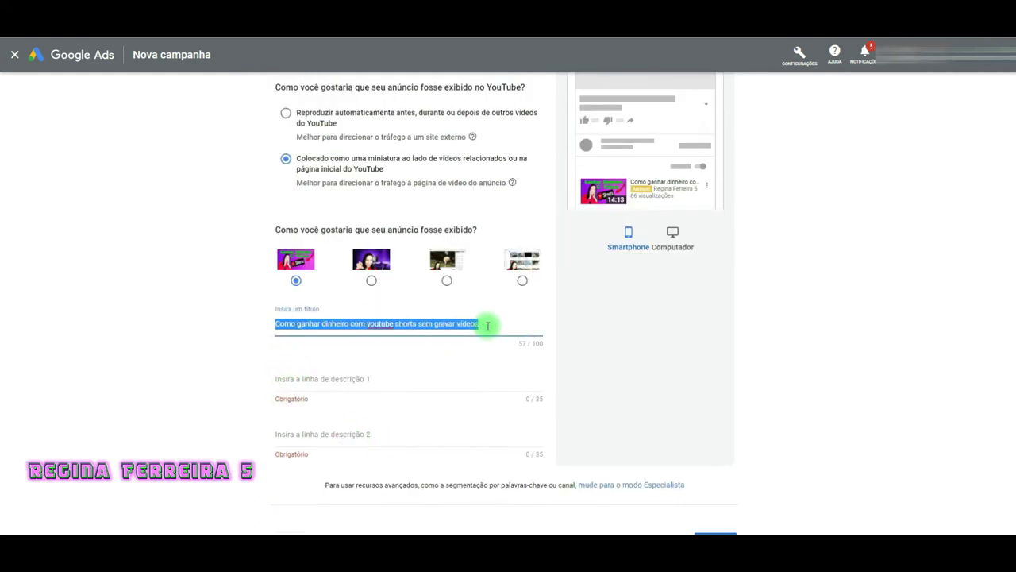
pyautogui.rightClick(465, 323)
pyautogui.click(490, 360)
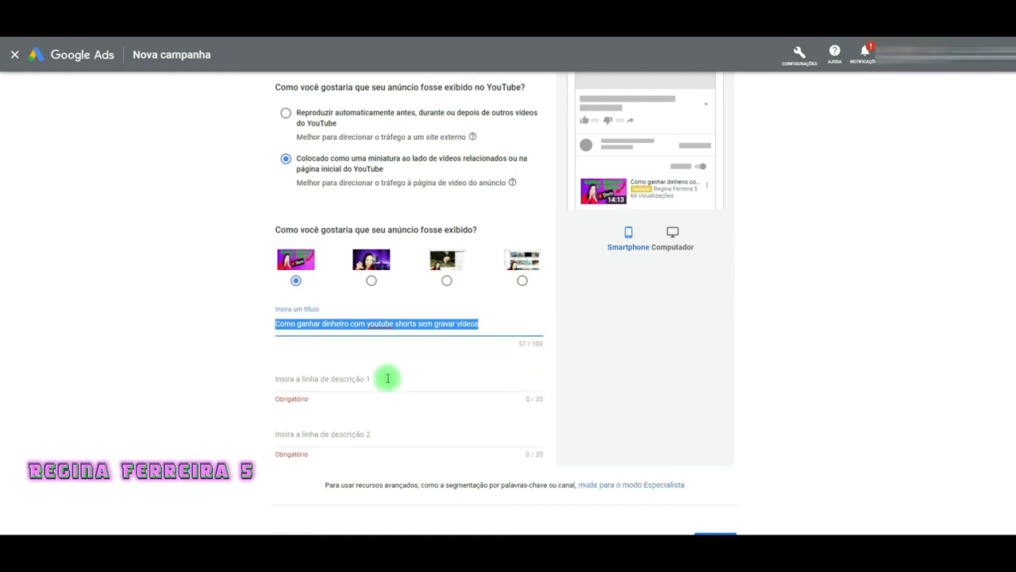
pyautogui.click(356, 376)
pyautogui.rightClick(359, 375)
pyautogui.click(384, 292)
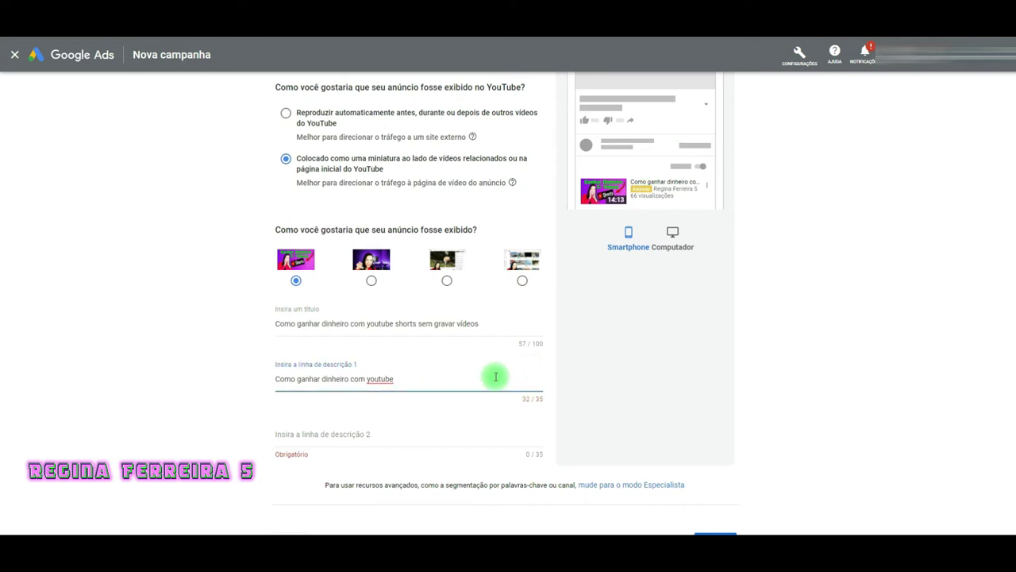
# Fill description line 2 with "shorts sem gravar vídeos" and proceed to the locations and languages page.
pyautogui.click(359, 436)
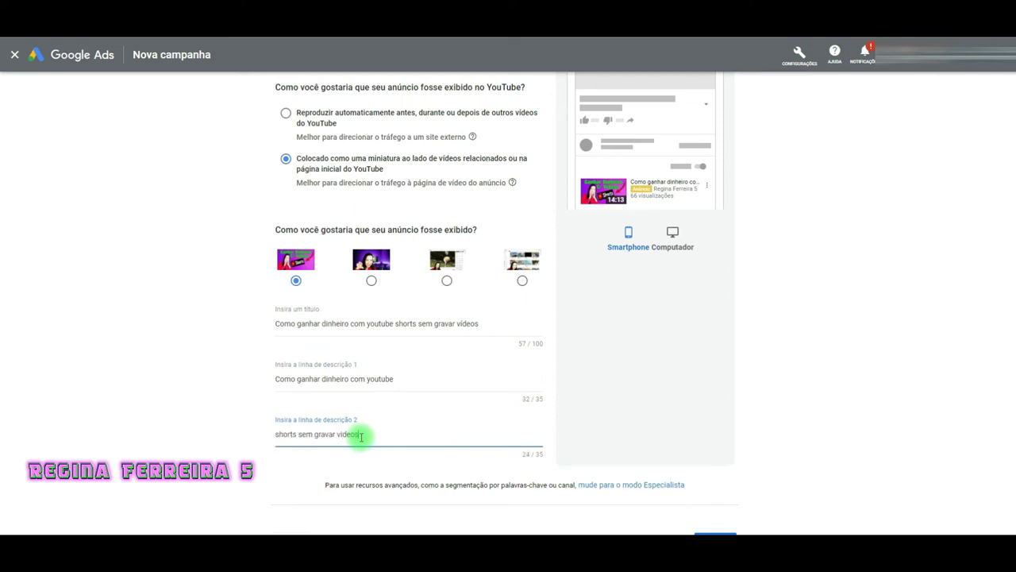
pyautogui.click(238, 440)
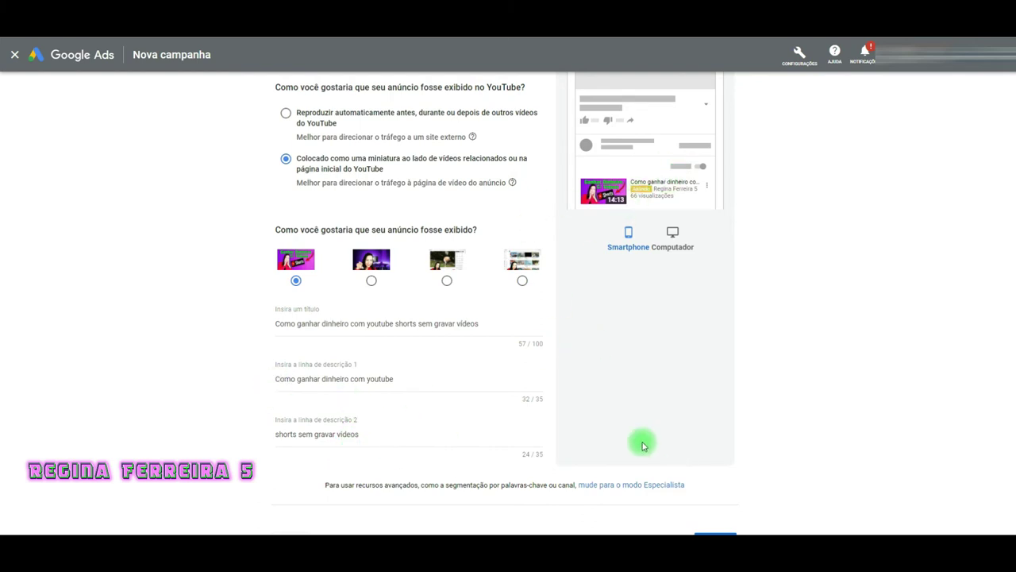
pyautogui.scroll(-2, 643, 446)
pyautogui.click(716, 436)
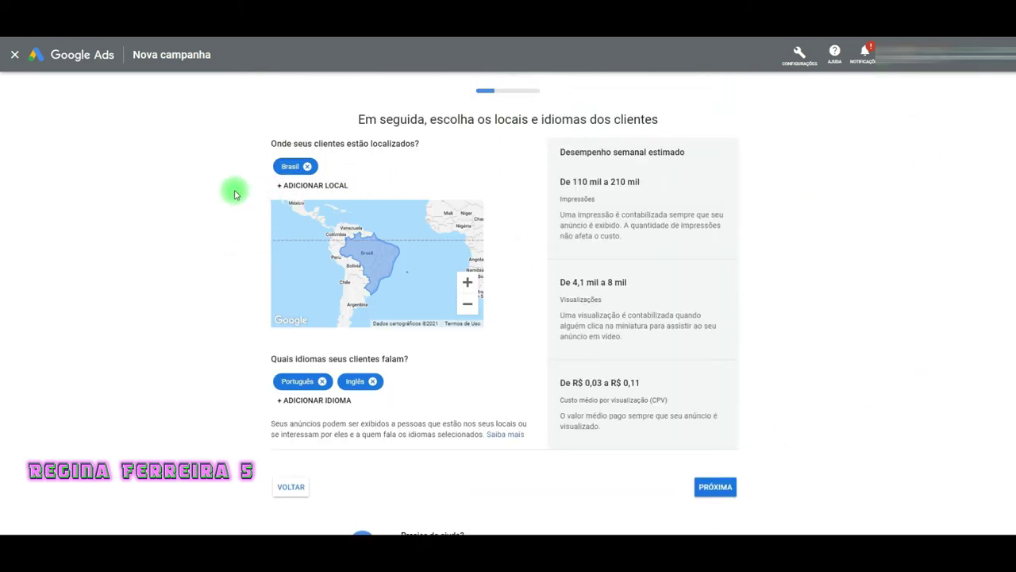
# Keep Brasil as the customer location and Português and Inglês as the languages, and proceed to the demographics page.
pyautogui.click(285, 187)
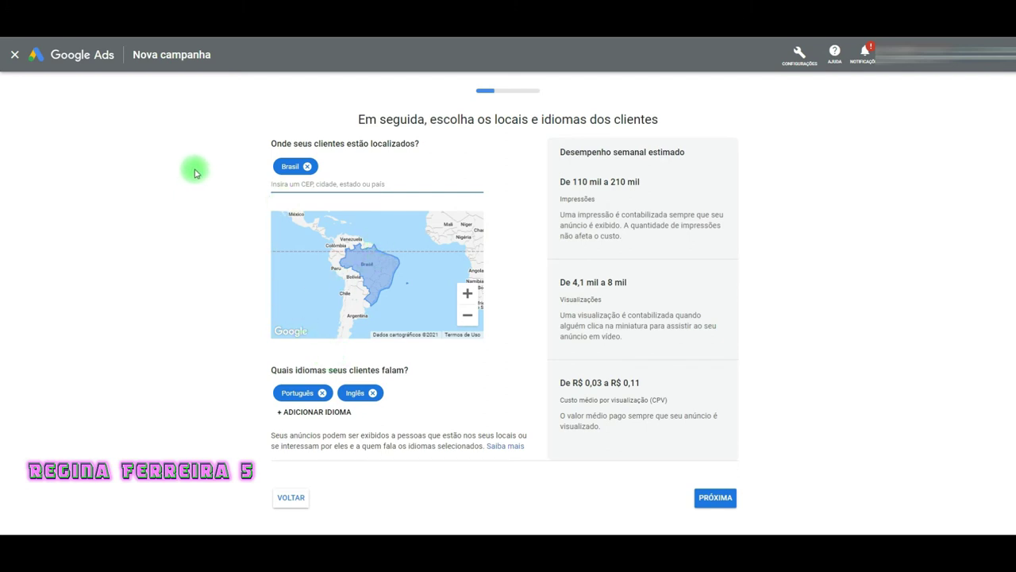
pyautogui.click(156, 302)
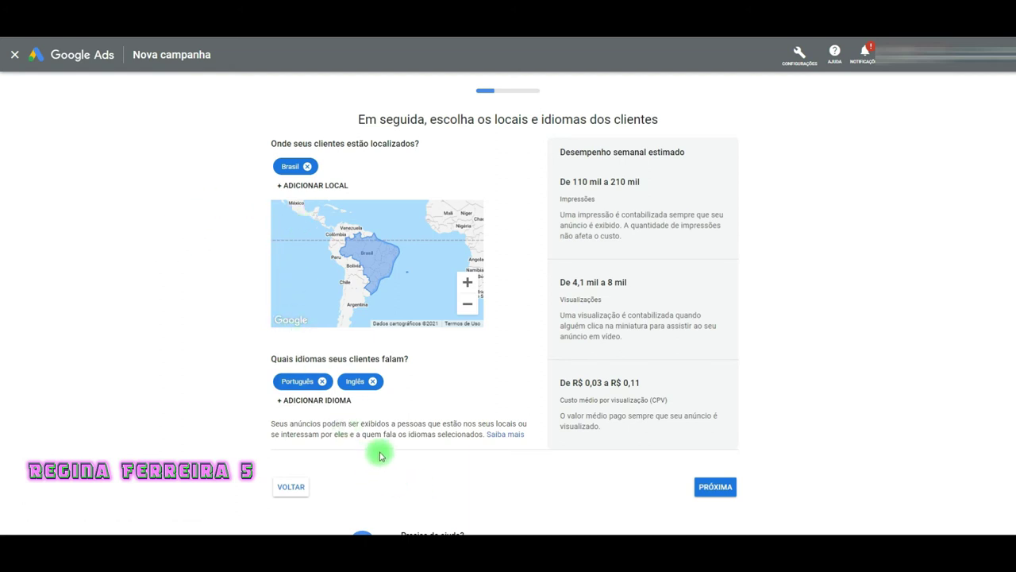
pyautogui.scroll(-1, 376, 449)
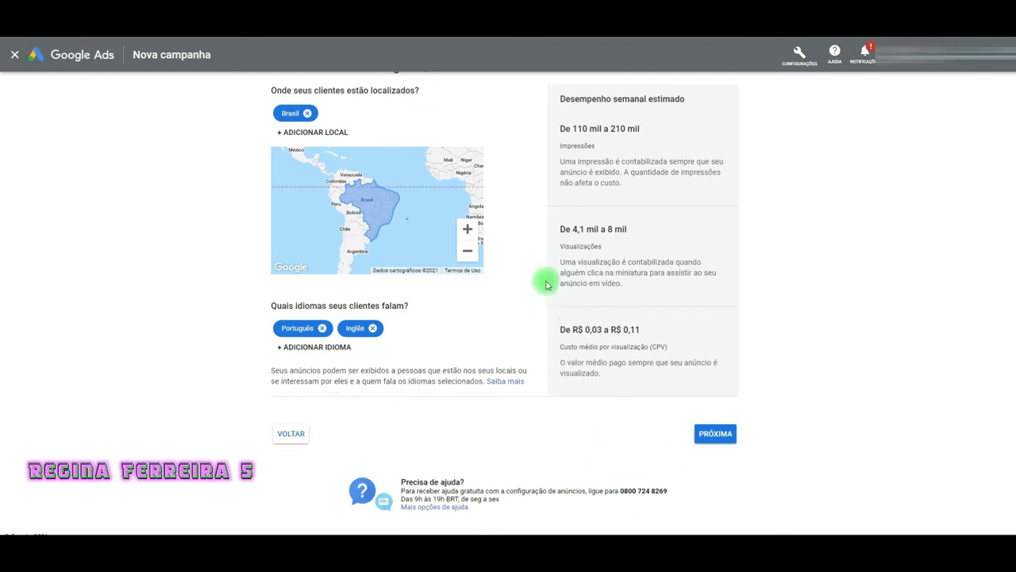
pyautogui.scroll(1, 607, 222)
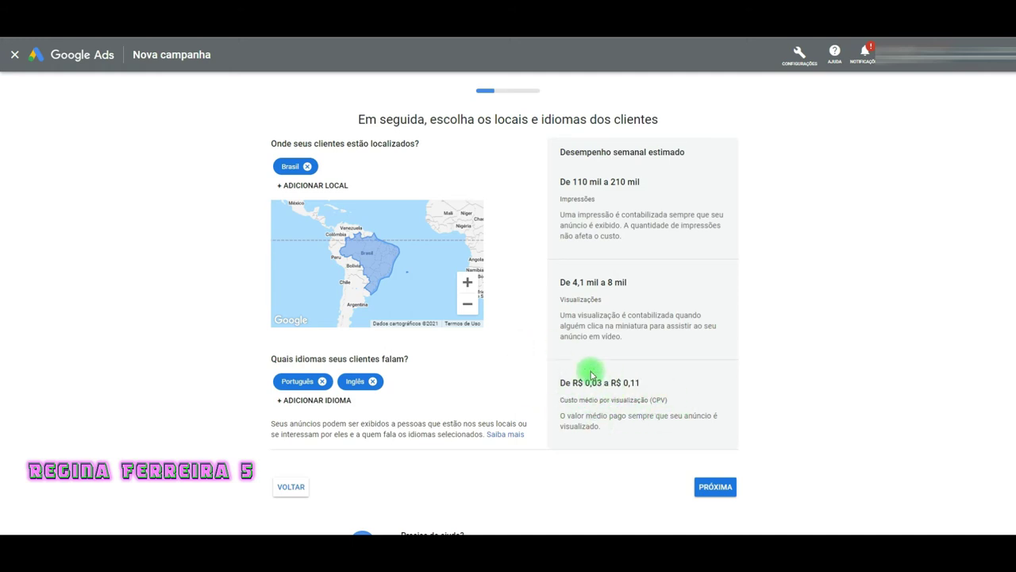
pyautogui.click(716, 489)
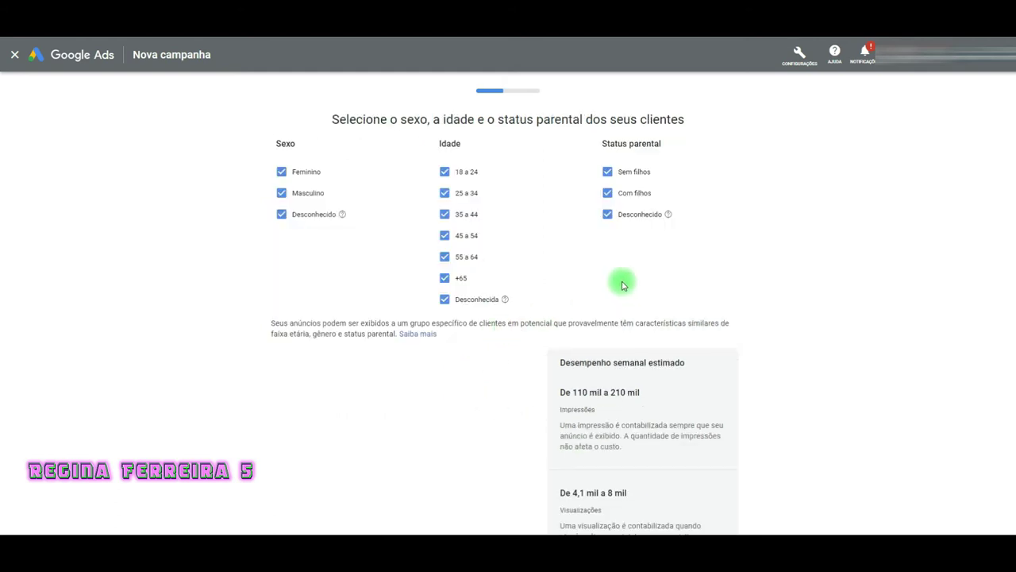
# Exclude the +65 age group, keep audience interests as broad as possible, and proceed to the budget page.
pyautogui.click(445, 278)
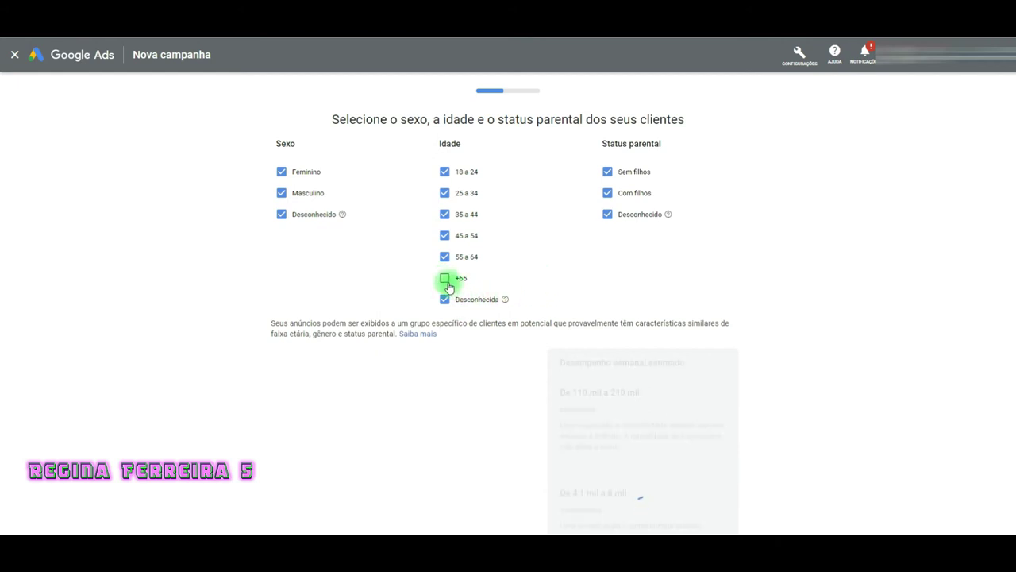
pyautogui.scroll(-3, 773, 460)
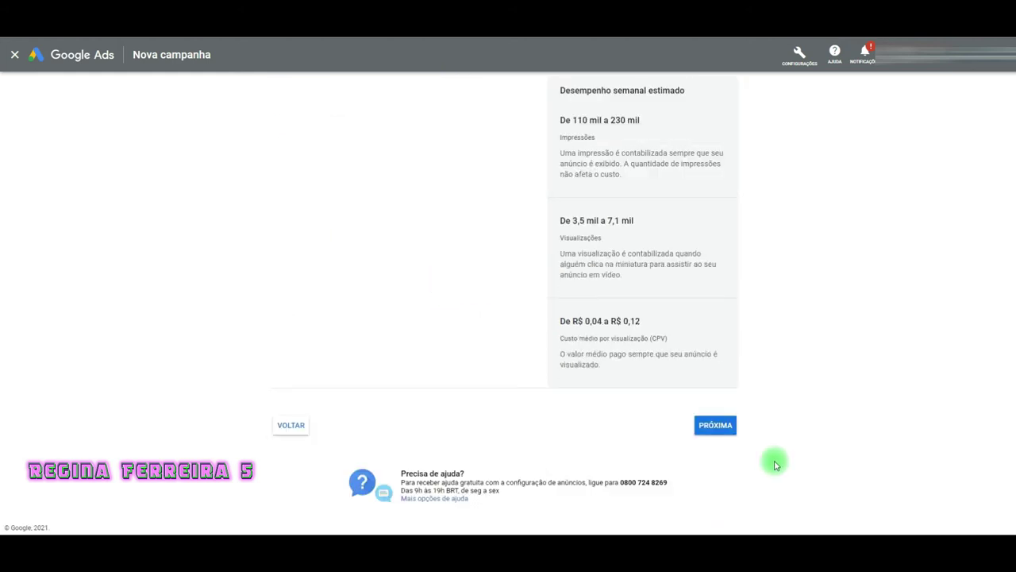
pyautogui.click(717, 424)
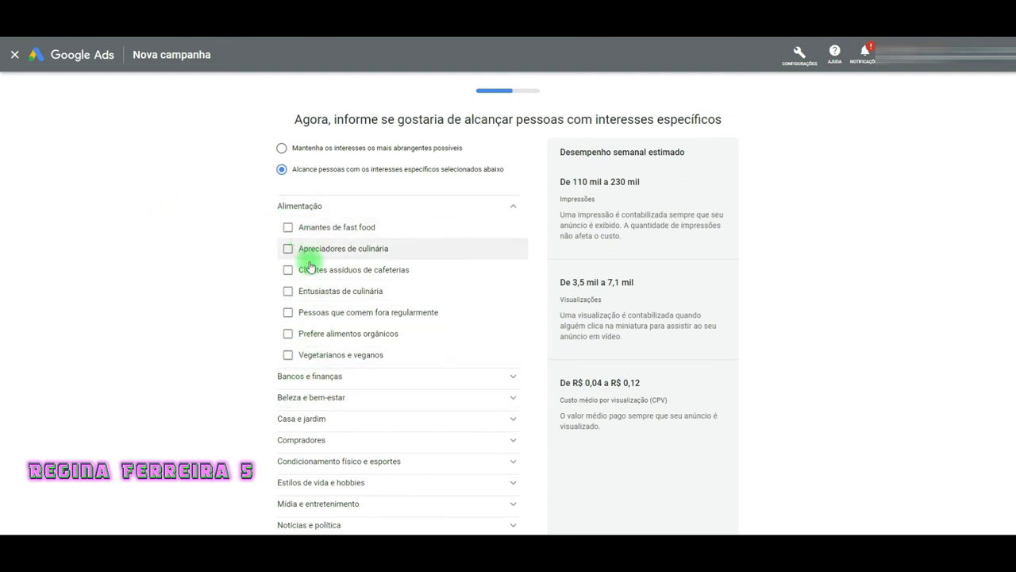
pyautogui.click(282, 150)
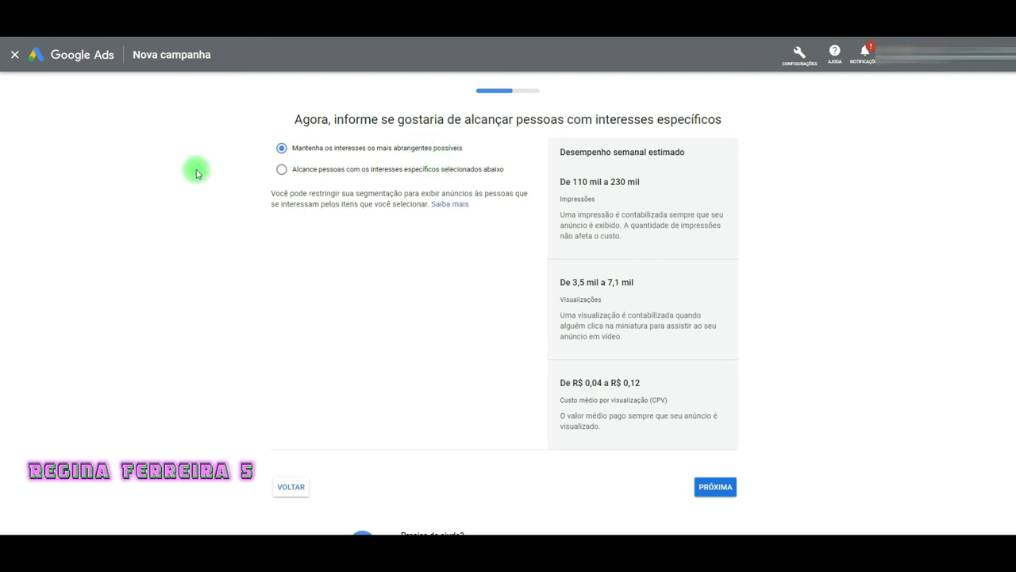
pyautogui.click(716, 486)
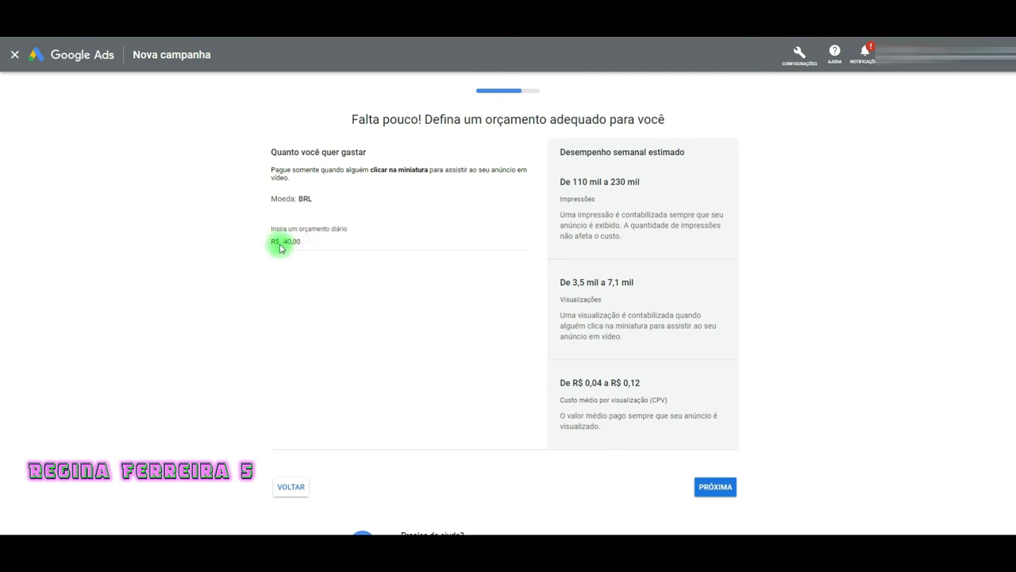
# Set the daily budget to R$ 5,00 and proceed to the campaign review page.
pyautogui.moveTo(285, 246); pyautogui.dragTo(327, 253)
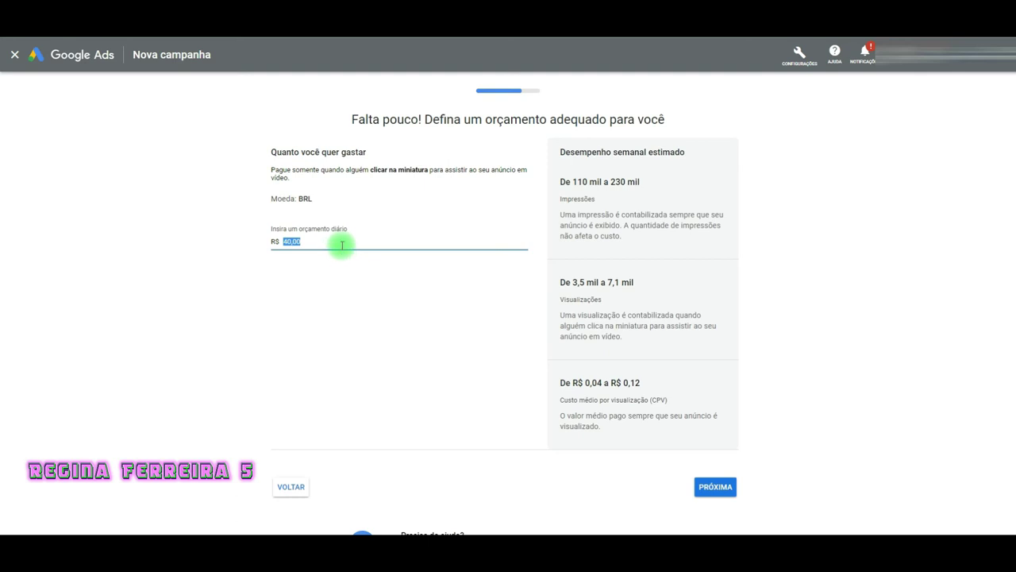
pyautogui.write('5')
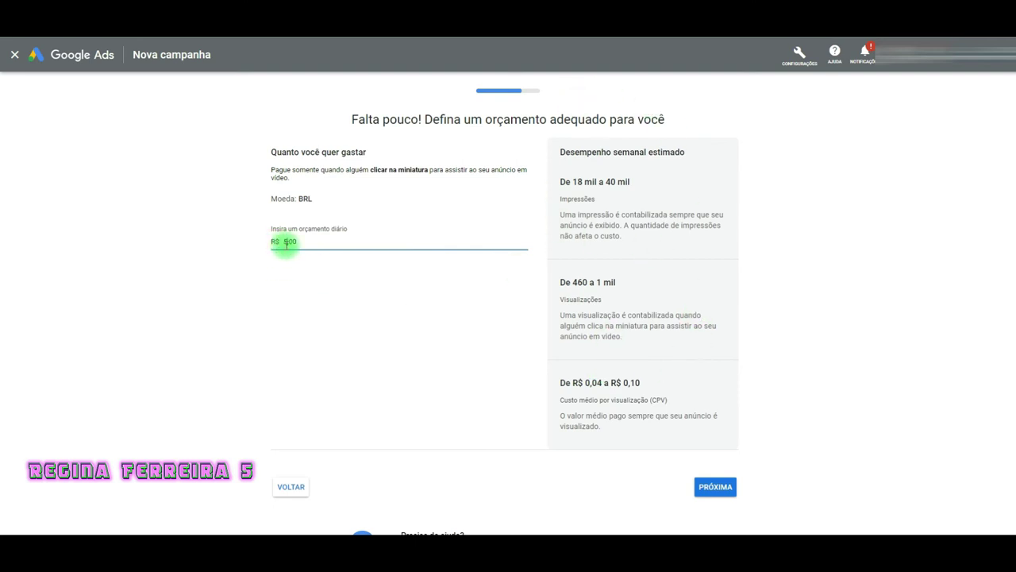
pyautogui.write('2')
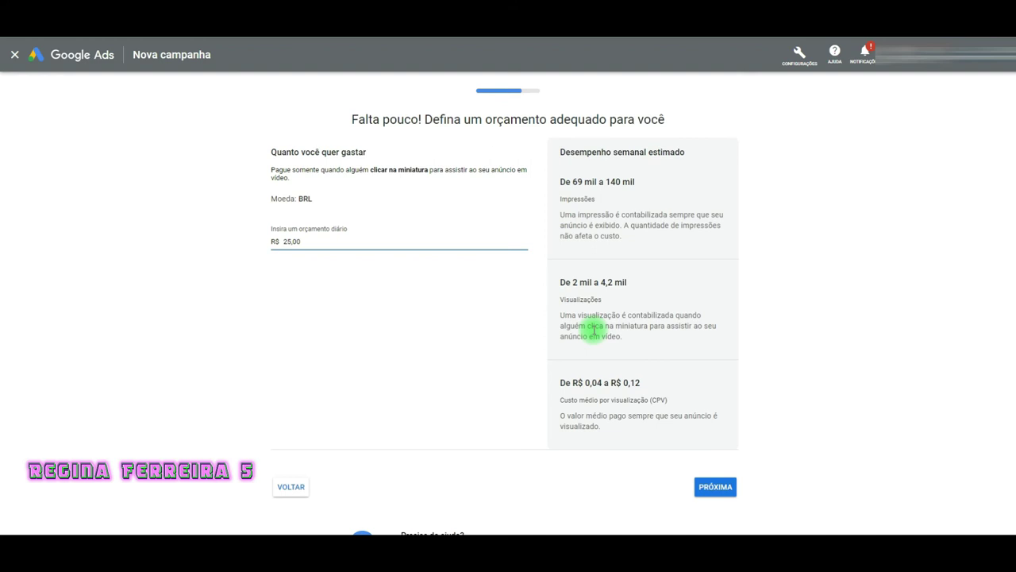
pyautogui.press('BackSpace')
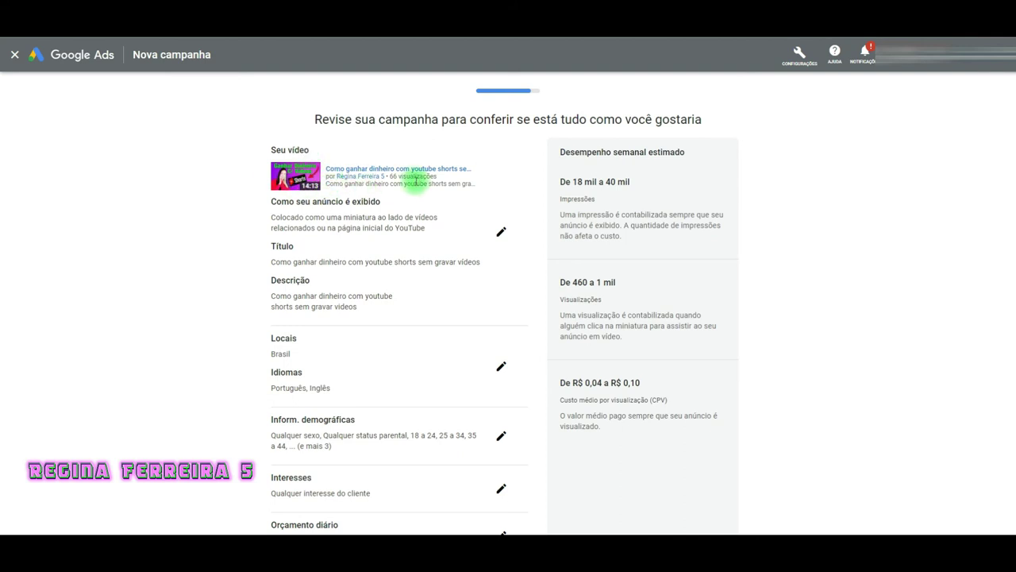
# Review the campaign's ad text, location, languages, demographics, interests and daily budget, and proceed to finish creating the campaign.
pyautogui.scroll(-2, 215, 306)
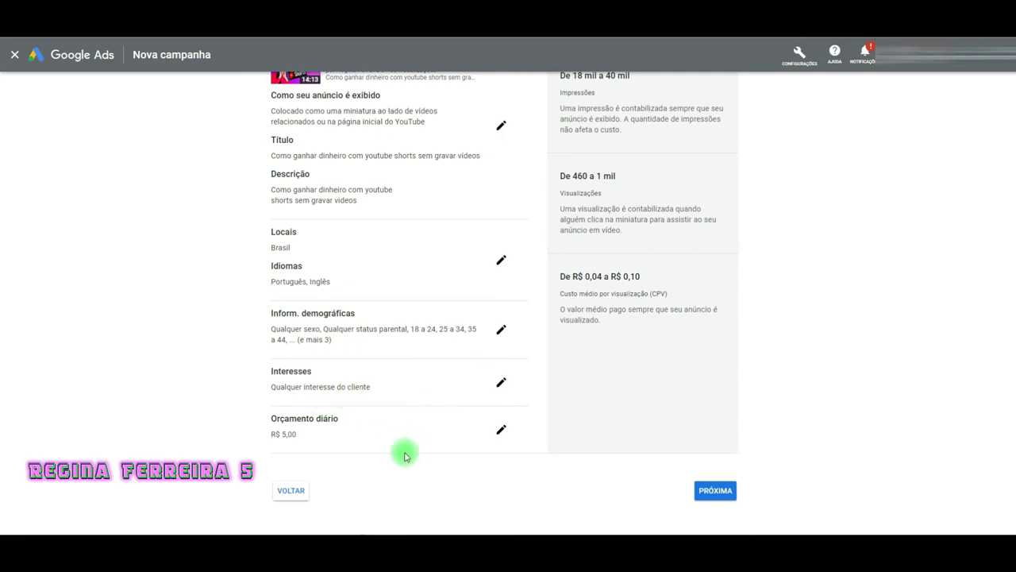
pyautogui.scroll(2, 508, 316)
pyautogui.scroll(-3, 699, 357)
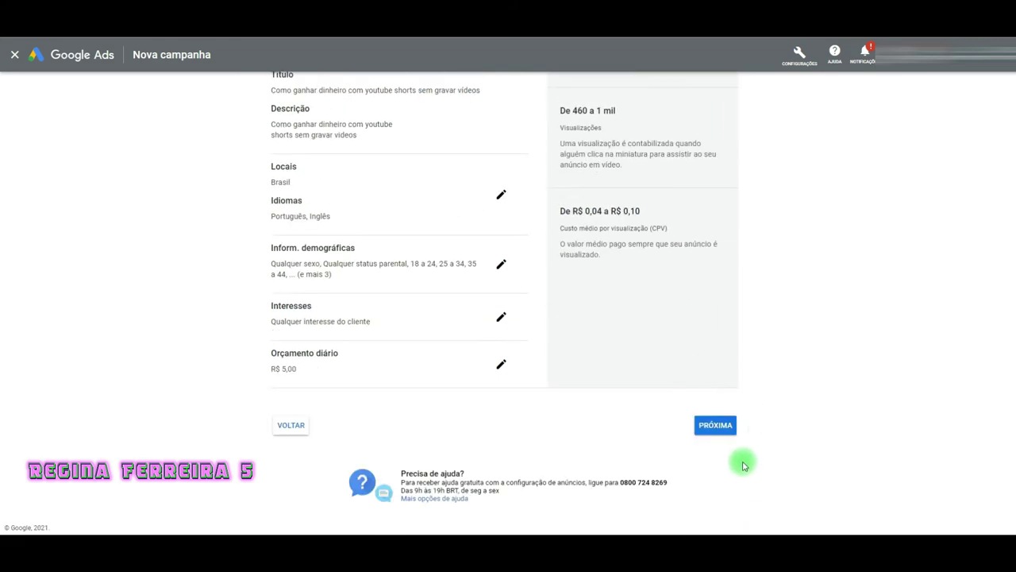
pyautogui.scroll(3, 726, 426)
pyautogui.scroll(-2, 731, 440)
pyautogui.click(729, 477)
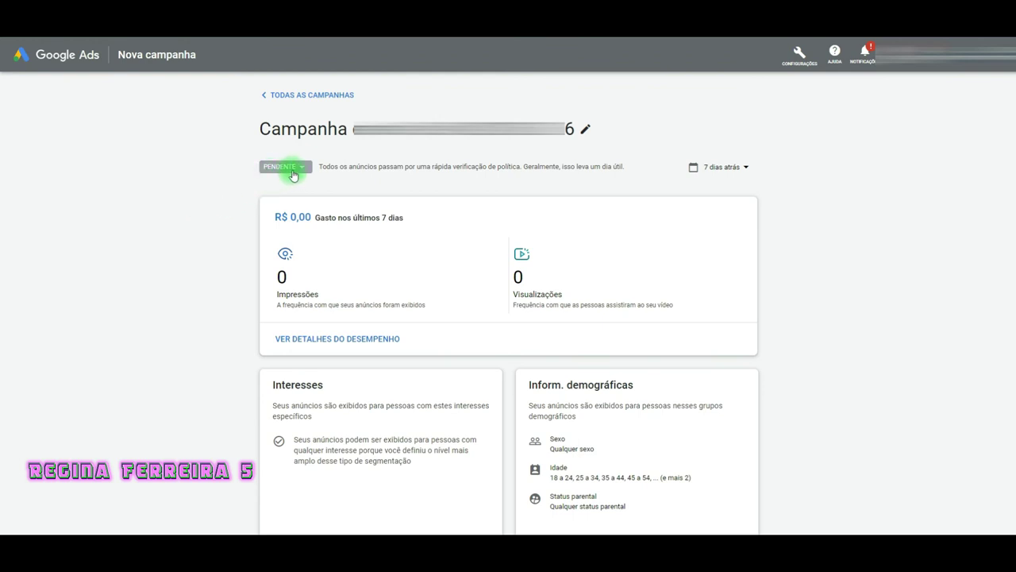
# Open the new campaign's name for editing and copy the video title "Como ganhar dinheiro com youtube shorts sem gravar vídeos" from its YouTube page.
pyautogui.click(583, 129)
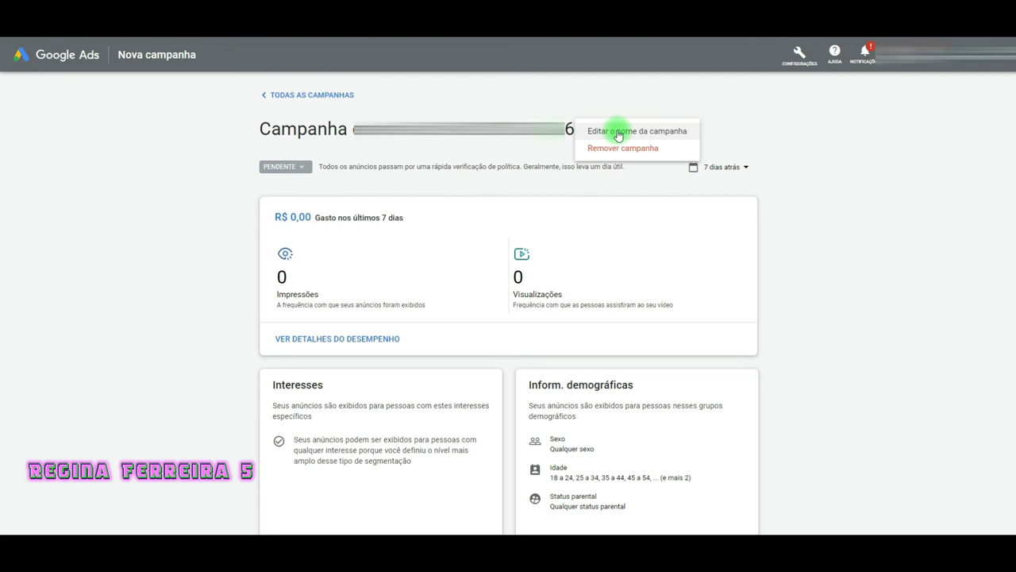
pyautogui.click(618, 133)
pyautogui.click(416, 151)
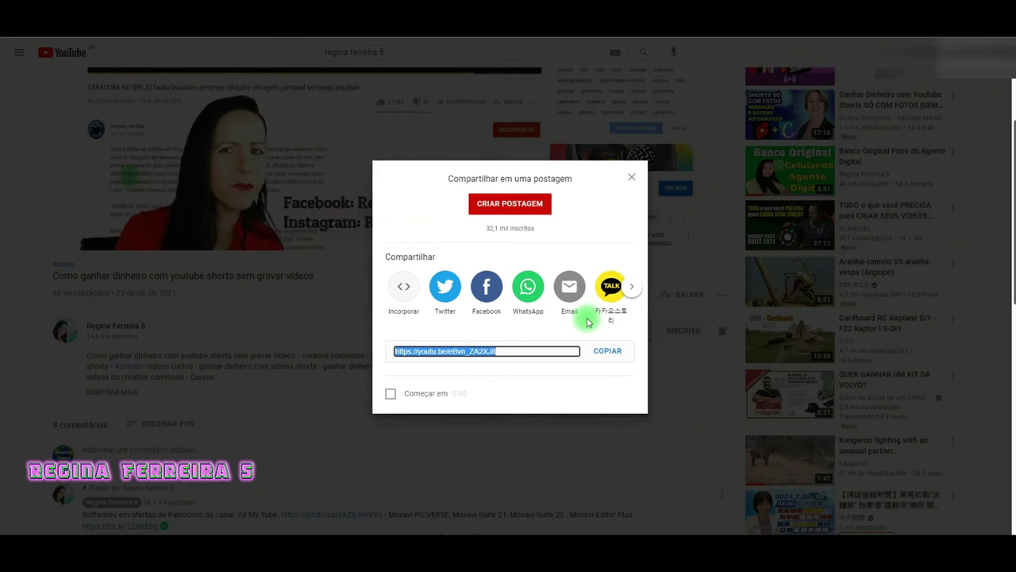
pyautogui.click(631, 176)
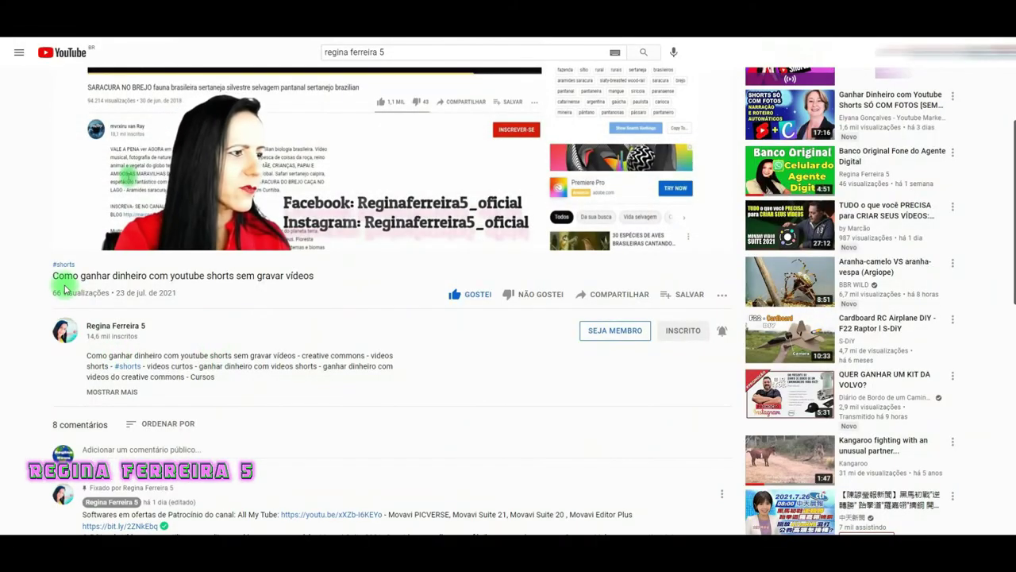
pyautogui.moveTo(54, 275); pyautogui.dragTo(314, 280)
pyautogui.rightClick(314, 280)
pyautogui.click(323, 283)
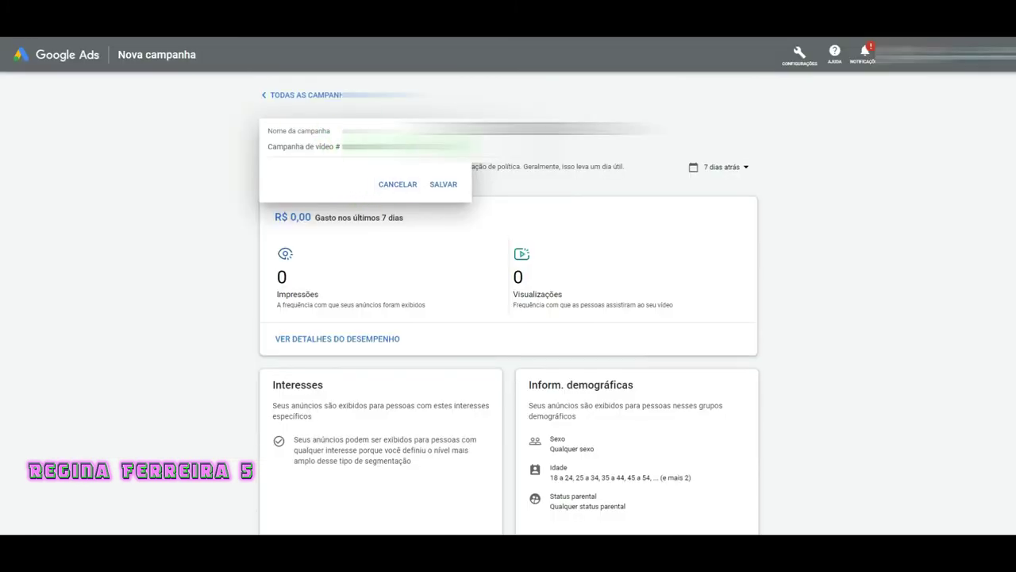
# Rename the campaign in Google Ads as "Como ganhar dinheiro com youtube shorts sem gravar vídeos" and save the name.
pyautogui.hotkey('ctrl', 'a')
pyautogui.press('BackSpace')
pyautogui.hotkey('ctrl', 'v')
pyautogui.click(443, 184)
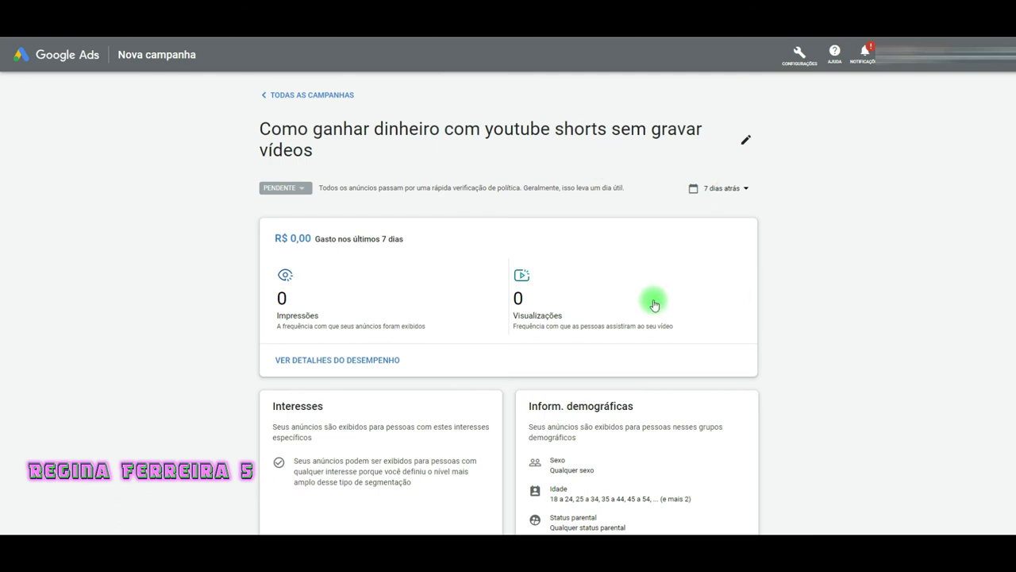
# From the list of all campaigns, examine the status options of the paused "Novo BlueStacks 5" campaign without resuming it, and return to the list.
pyautogui.click(306, 96)
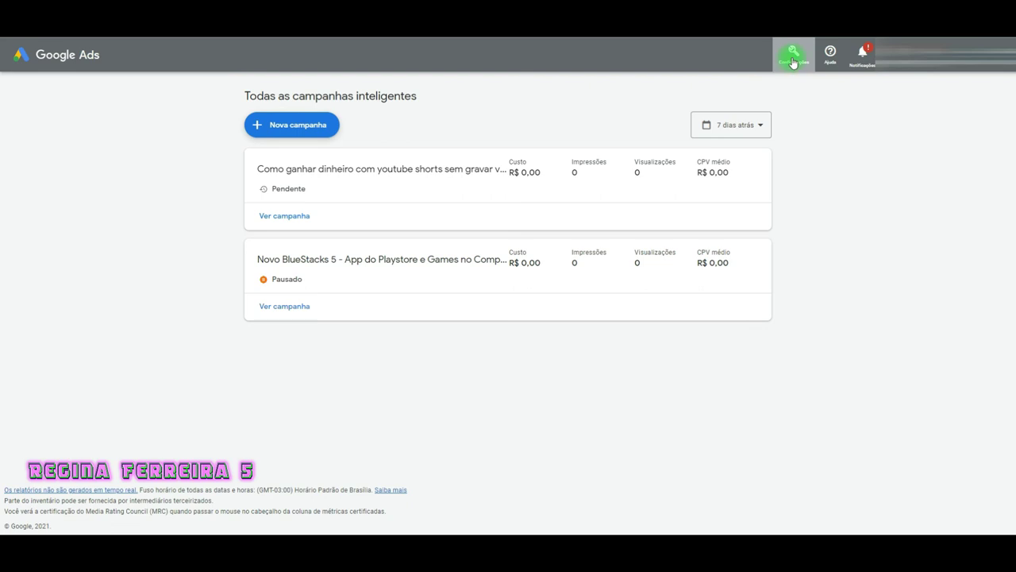
pyautogui.click(278, 311)
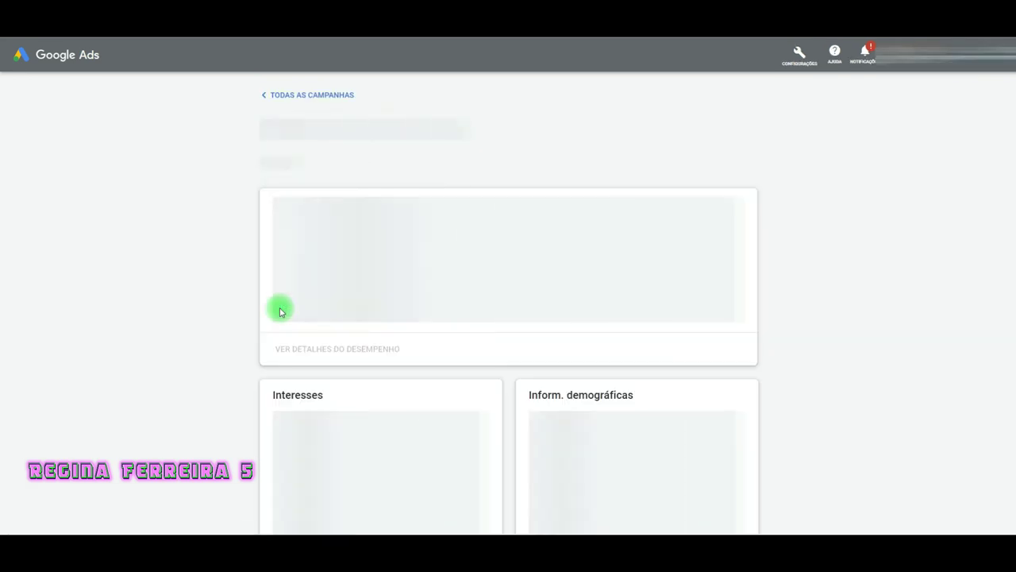
pyautogui.click(309, 183)
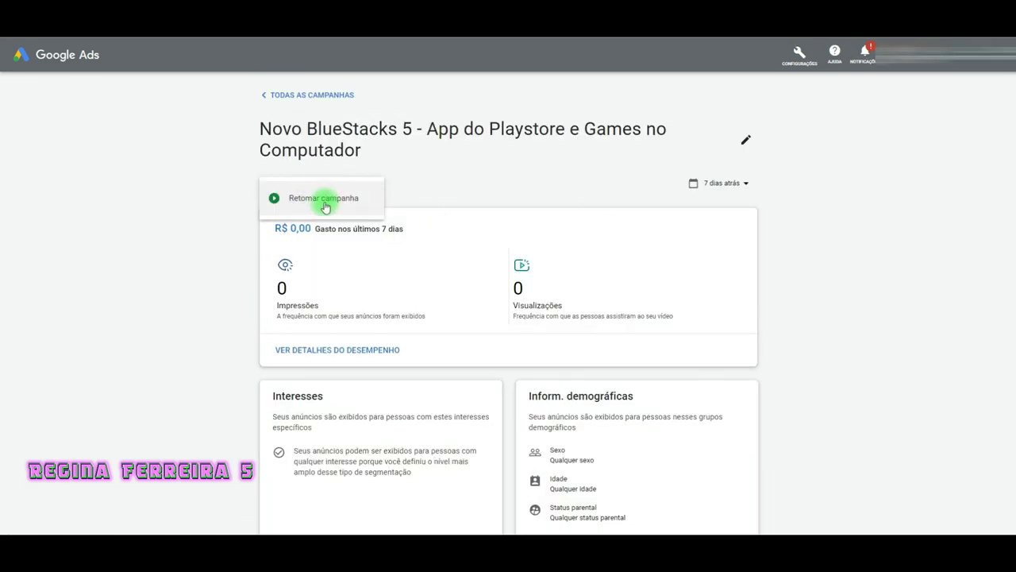
pyautogui.click(208, 221)
pyautogui.click(276, 96)
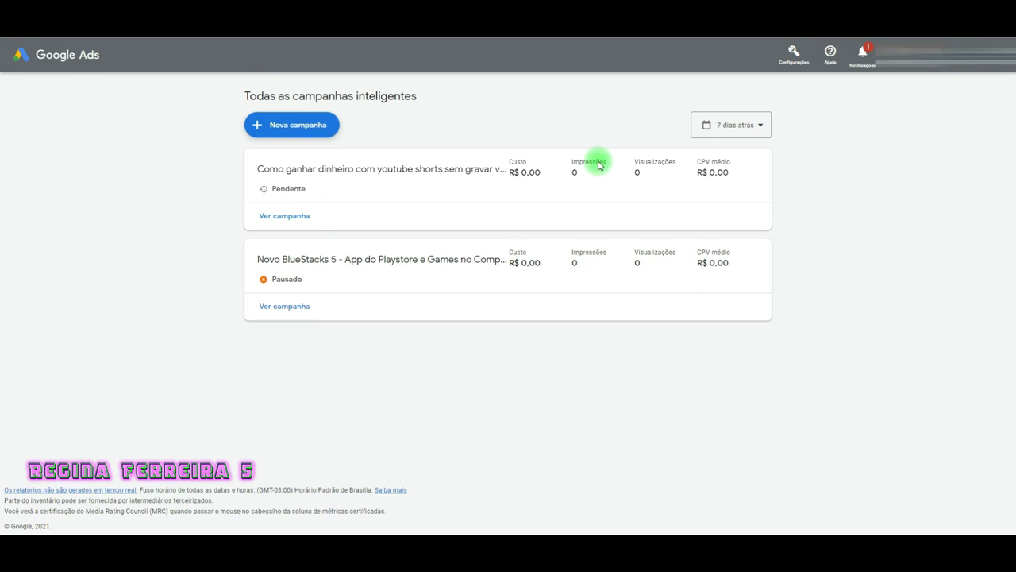
pyautogui.click(285, 308)
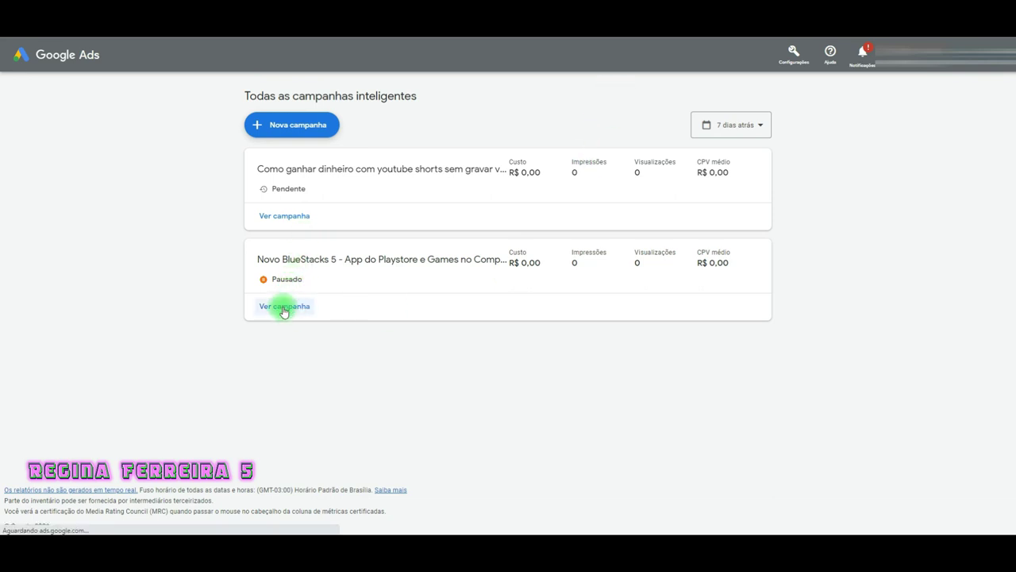
pyautogui.click(300, 182)
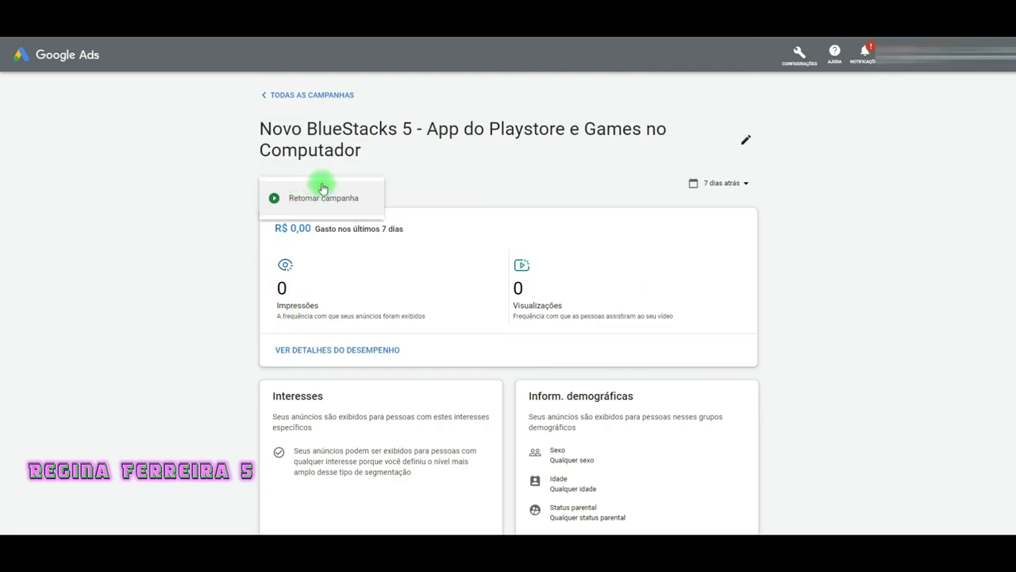
pyautogui.click(272, 96)
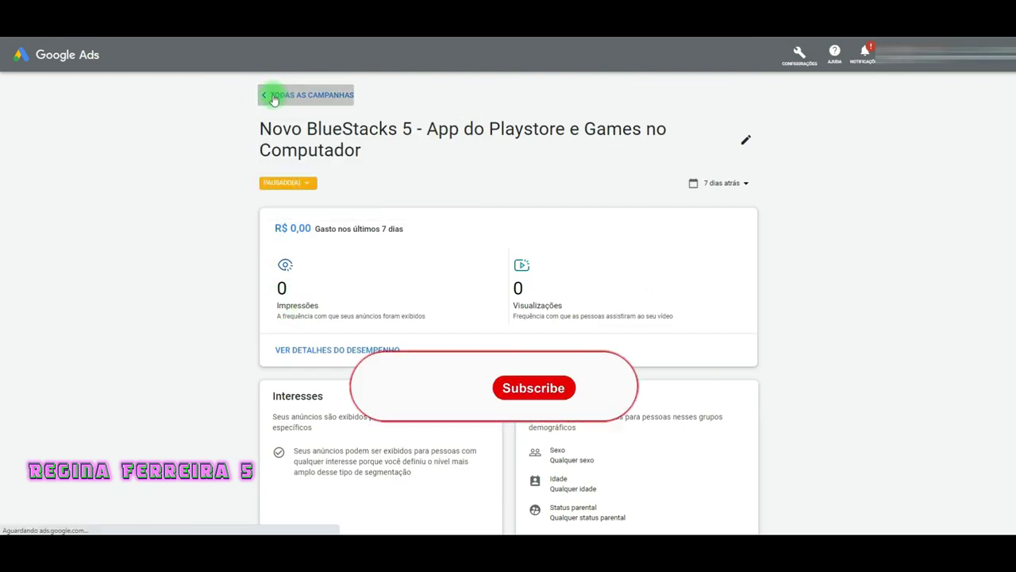